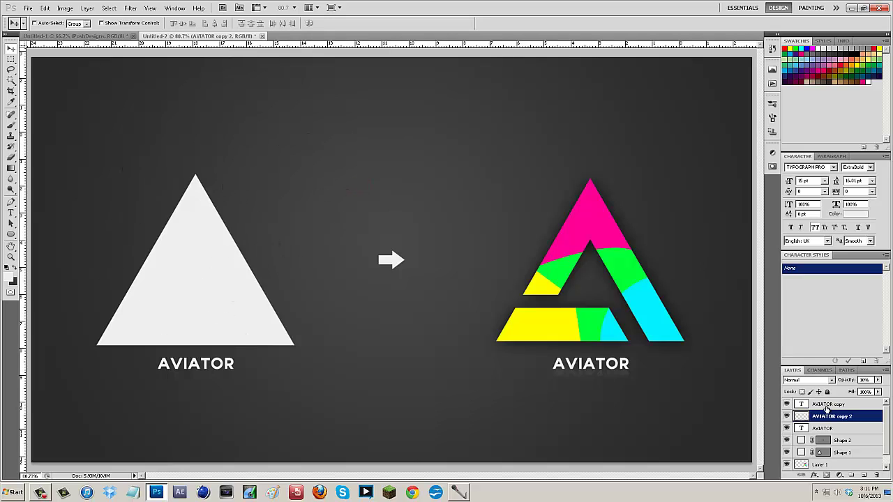
# Draw a small three-sided polygon, Shape 3, inside the white triangle.
pyautogui.click(323, 201)
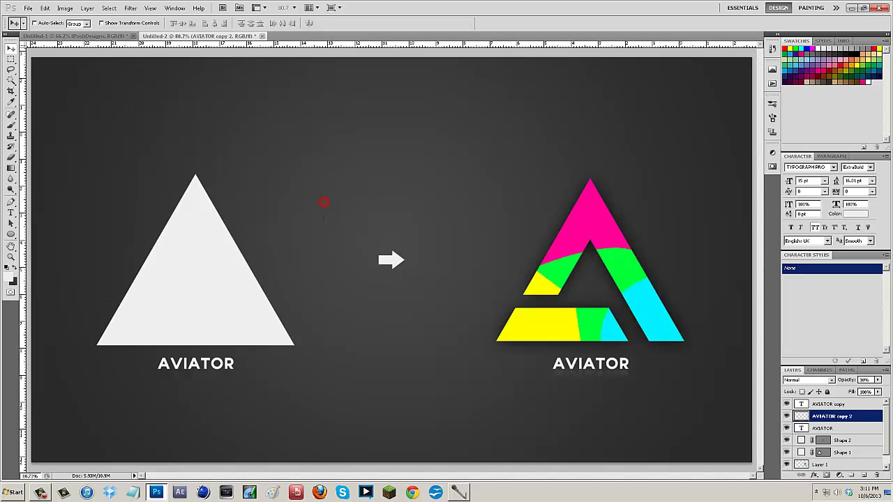
pyautogui.rightClick(197, 257)
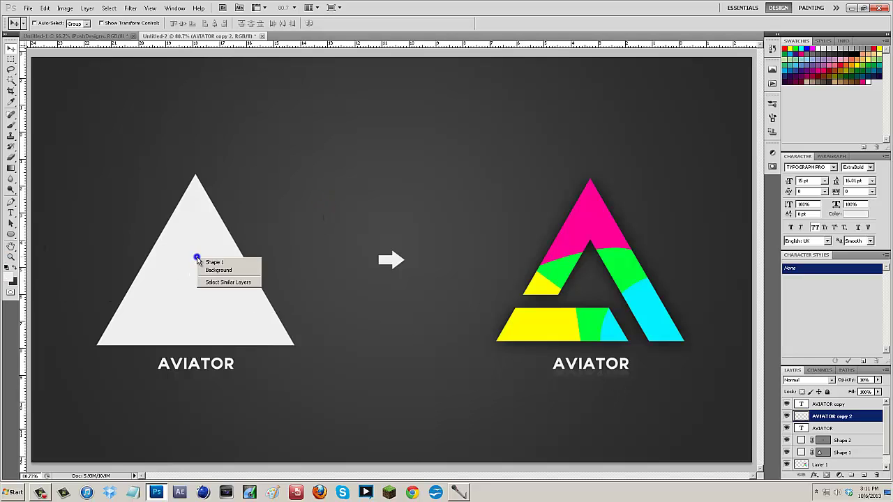
pyautogui.click(12, 233)
pyautogui.click(12, 234)
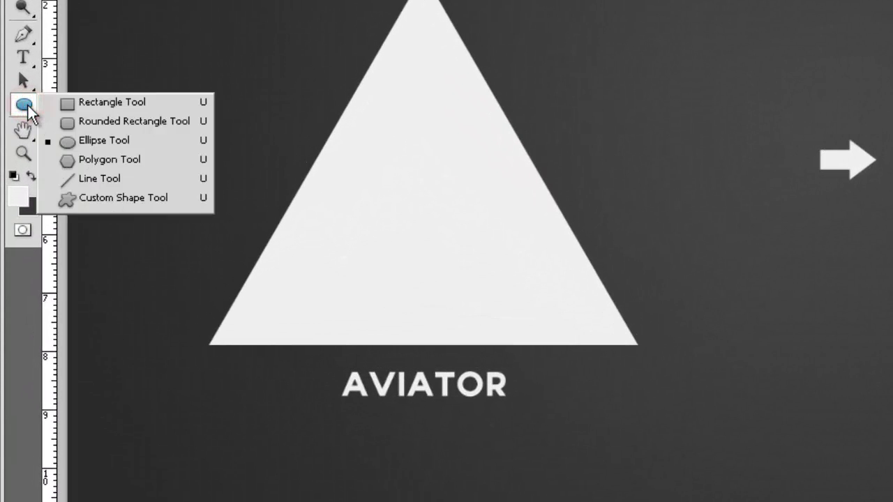
pyautogui.click(109, 160)
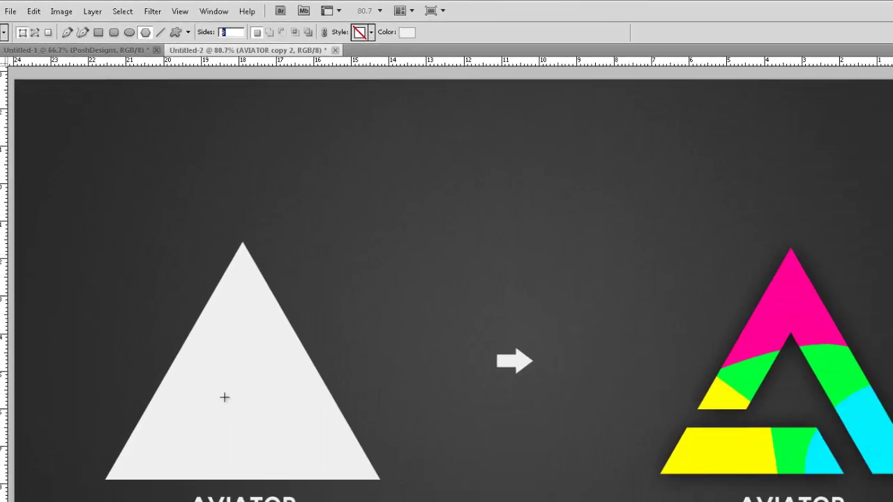
pyautogui.moveTo(307, 501); pyautogui.dragTo(356, 501)
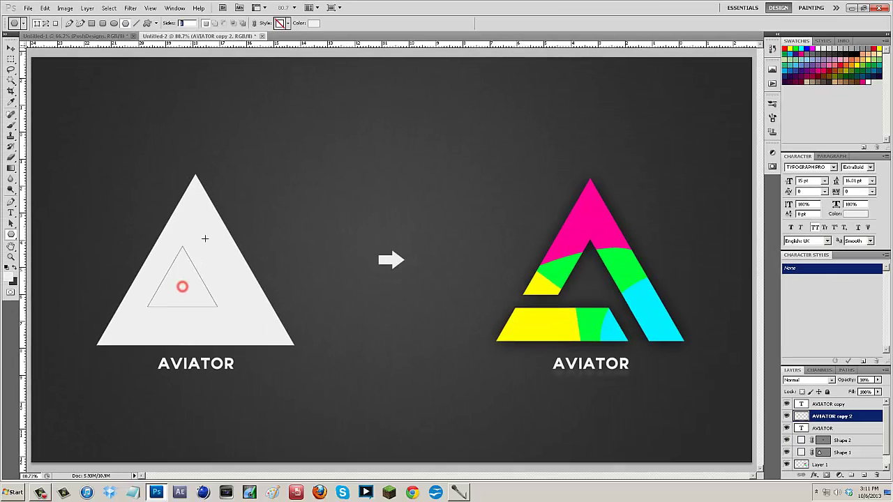
pyautogui.moveTo(205, 239); pyautogui.dragTo(186, 245)
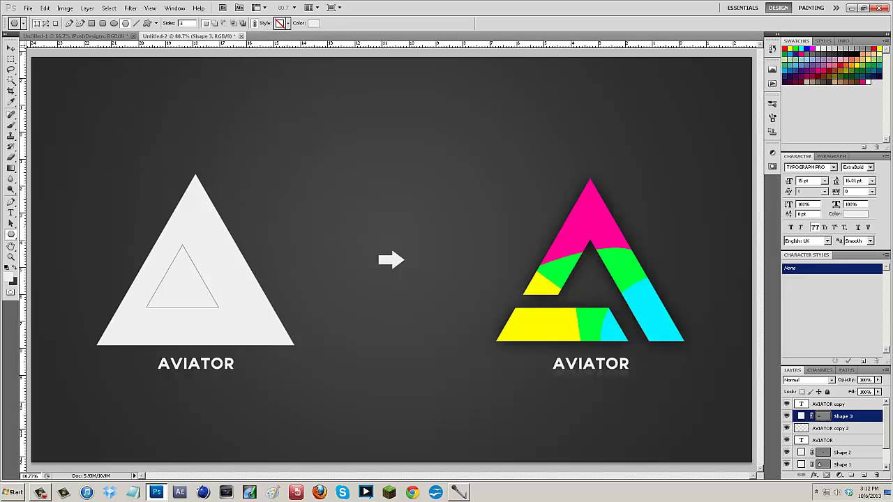
# Give the Shape 3 layer a red Color Overlay layer style.
pyautogui.click(11, 48)
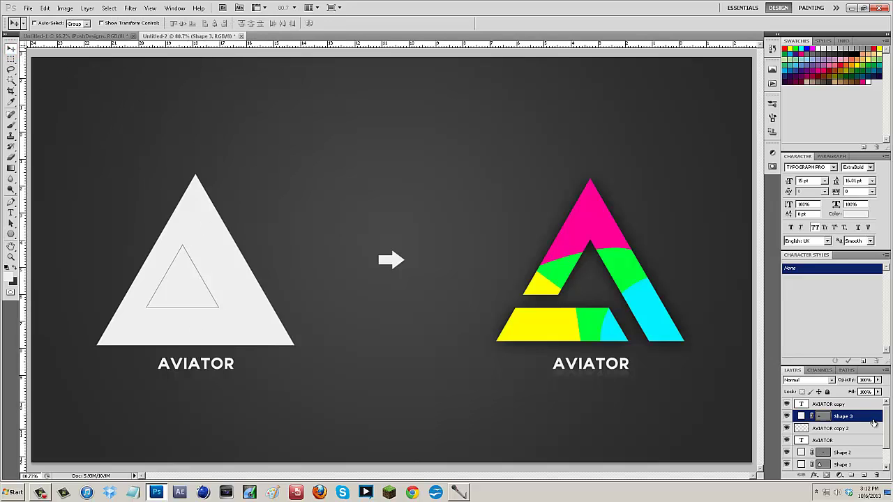
pyautogui.rightClick(874, 422)
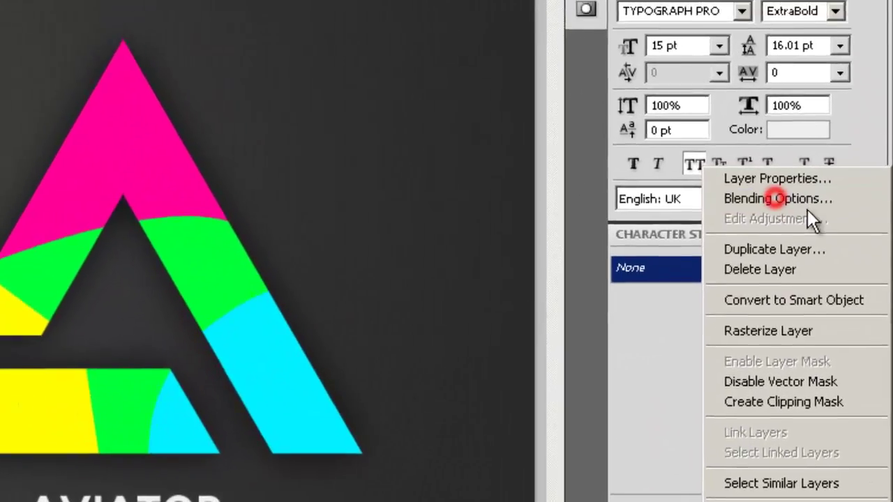
pyautogui.click(788, 163)
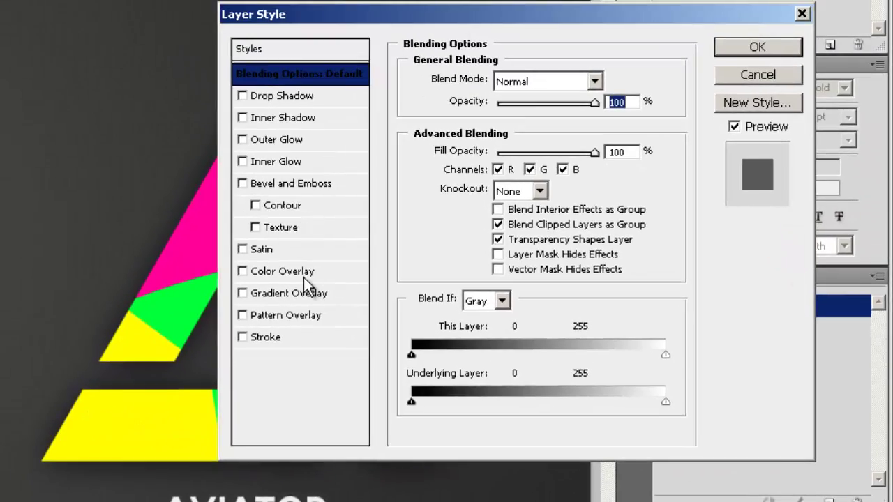
pyautogui.click(305, 277)
pyautogui.click(757, 46)
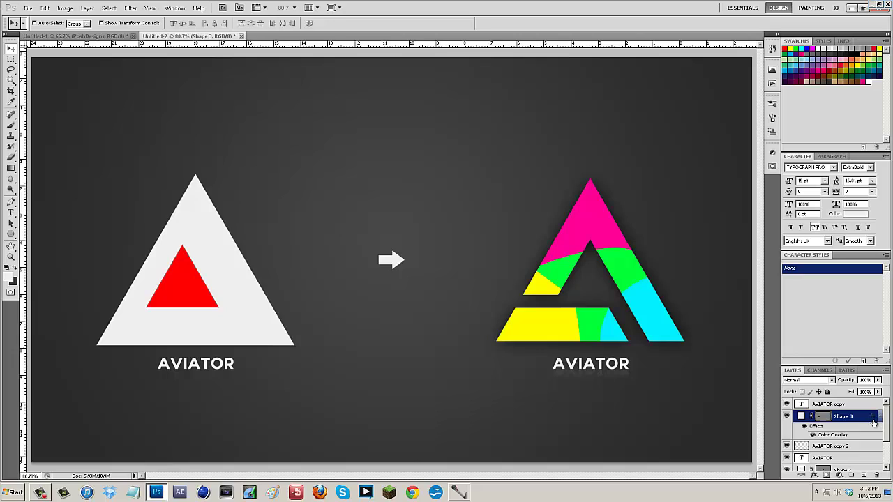
# Select Shape 1 from the canvas layer list, then reselect the red triangle's Shape 3 layer.
pyautogui.rightClick(201, 229)
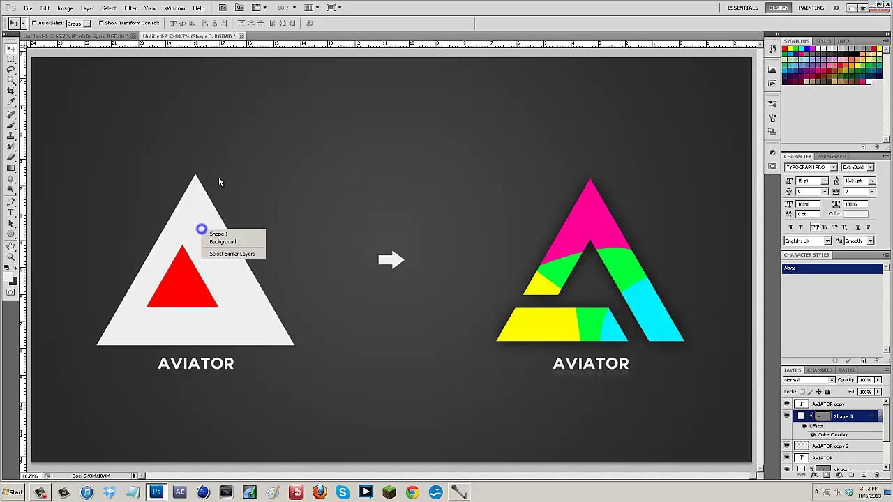
pyautogui.rightClick(187, 211)
pyautogui.click(209, 221)
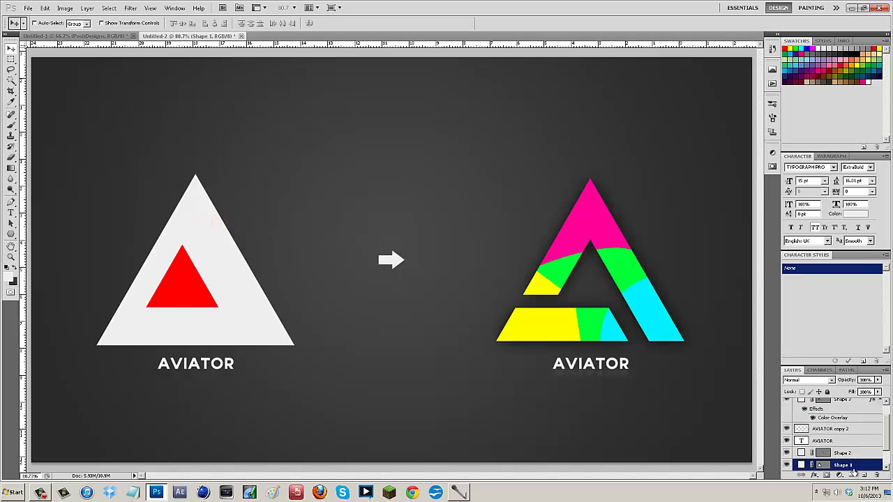
pyautogui.scroll(-2, 849, 436)
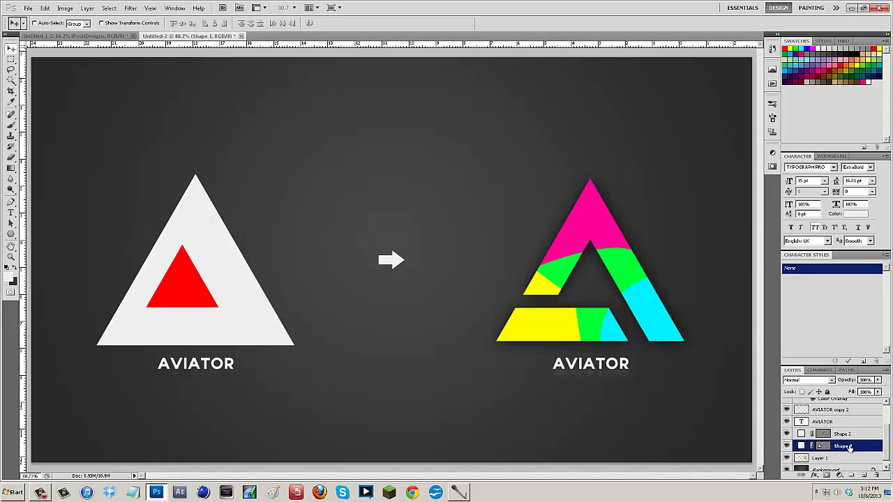
pyautogui.scroll(2, 843, 450)
pyautogui.click(845, 405)
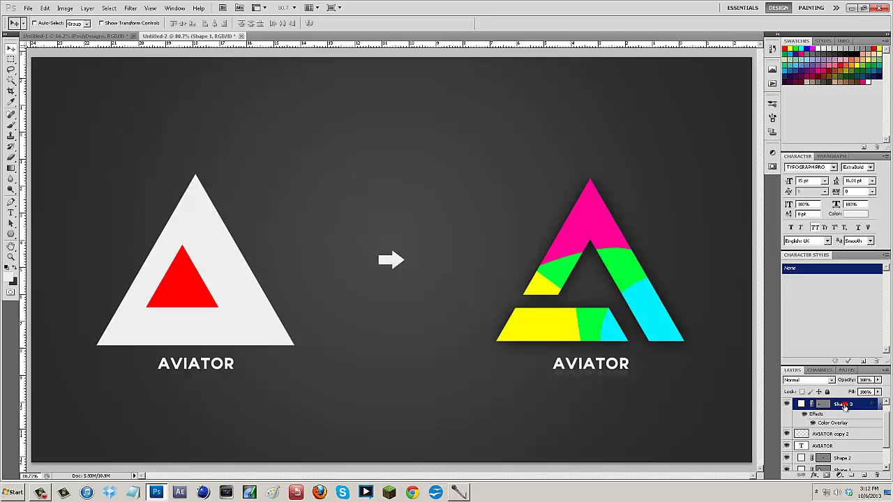
pyautogui.scroll(-1, 859, 468)
# Align Shape 3 and Shape 1 on horizontal centres, then nudge the red triangle slightly down.
pyautogui.click(854, 458)
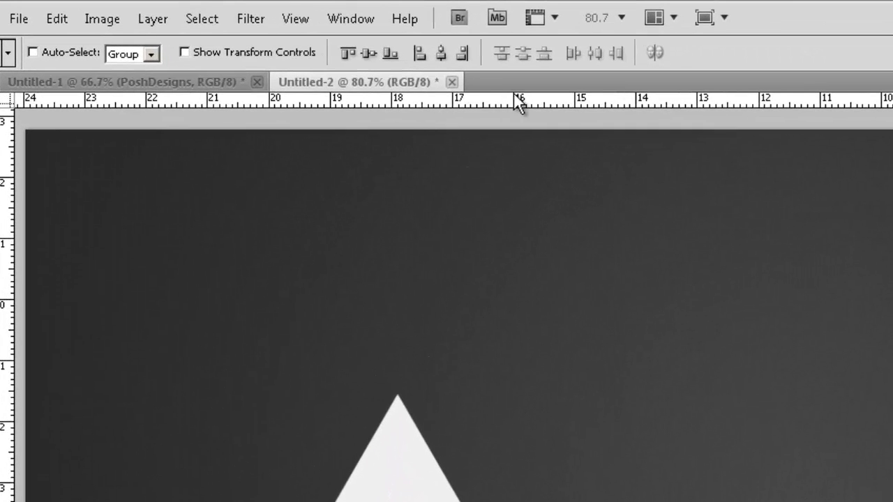
pyautogui.click(441, 53)
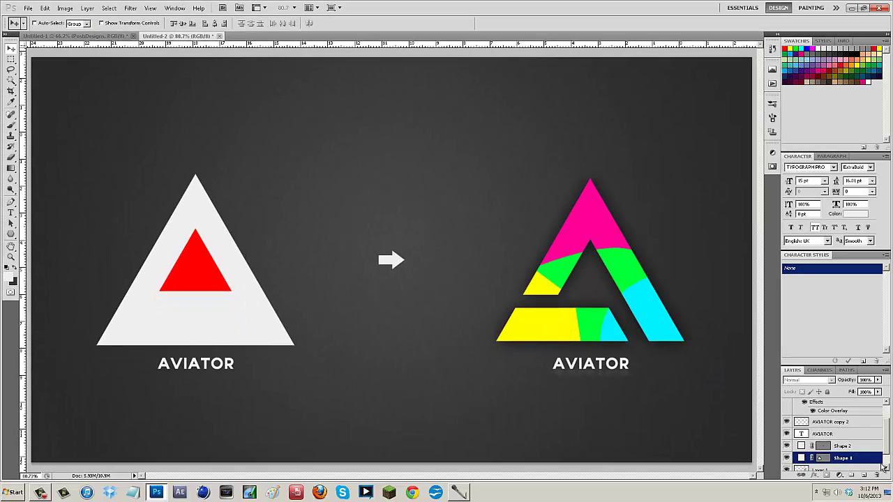
pyautogui.scroll(1, 841, 425)
pyautogui.click(841, 416)
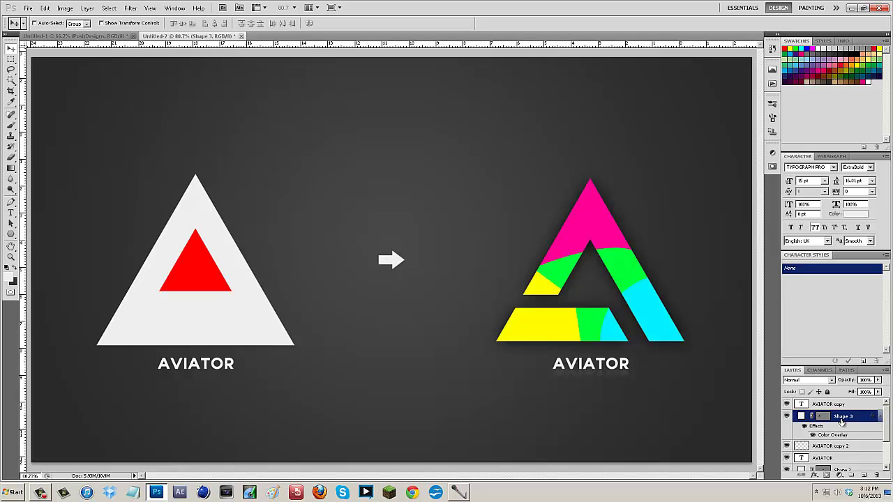
pyautogui.press('Down')
pyautogui.press('Down')
pyautogui.press('Down')
pyautogui.press('Down')
pyautogui.press('Down')
pyautogui.press('Down')
pyautogui.press('Down')
pyautogui.press('Down')
pyautogui.press('Down')
pyautogui.press('Down')
pyautogui.press('Down')
pyautogui.press('Down')
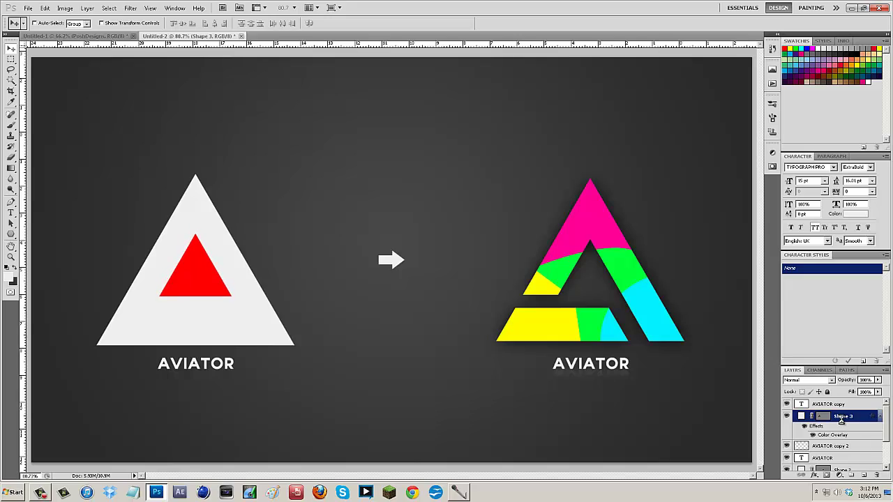
pyautogui.press('Down')
pyautogui.press('Down')
pyautogui.press('Down')
pyautogui.press('Down')
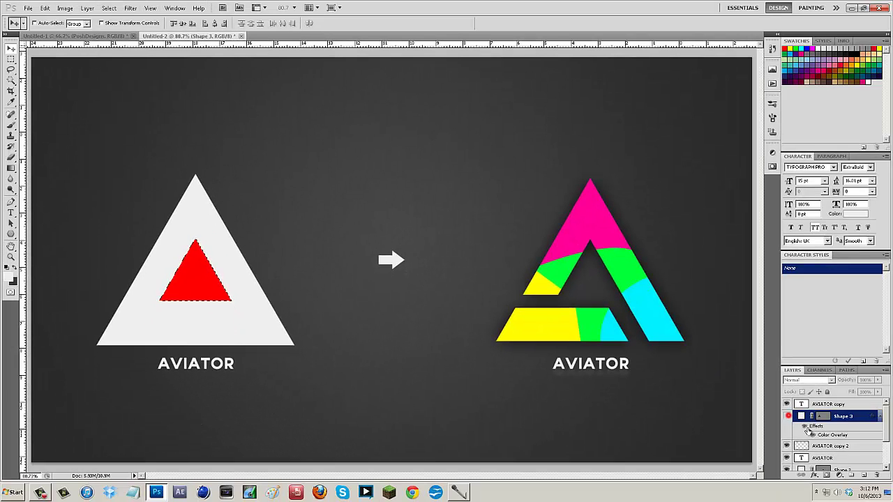
# Rasterize Shape 1 and delete the red triangle's area from it, hiding the helper triangle.
pyautogui.click(787, 416)
pyautogui.scroll(-3, 787, 445)
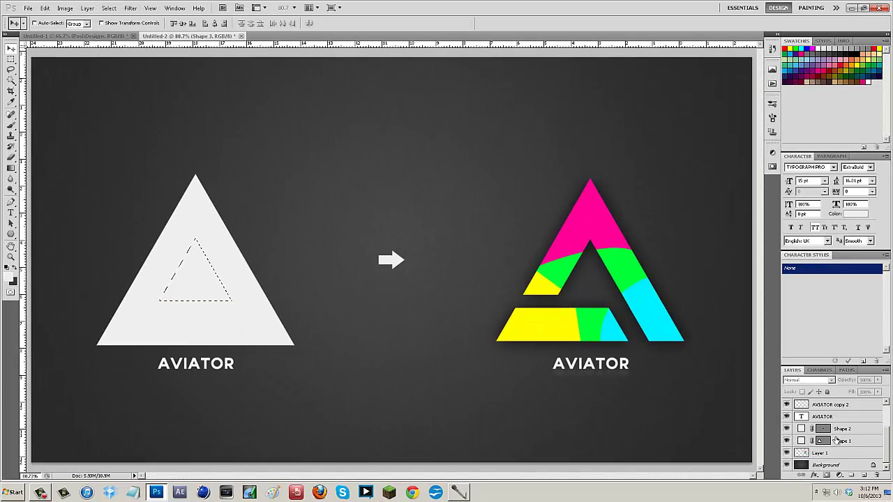
pyautogui.click(848, 442)
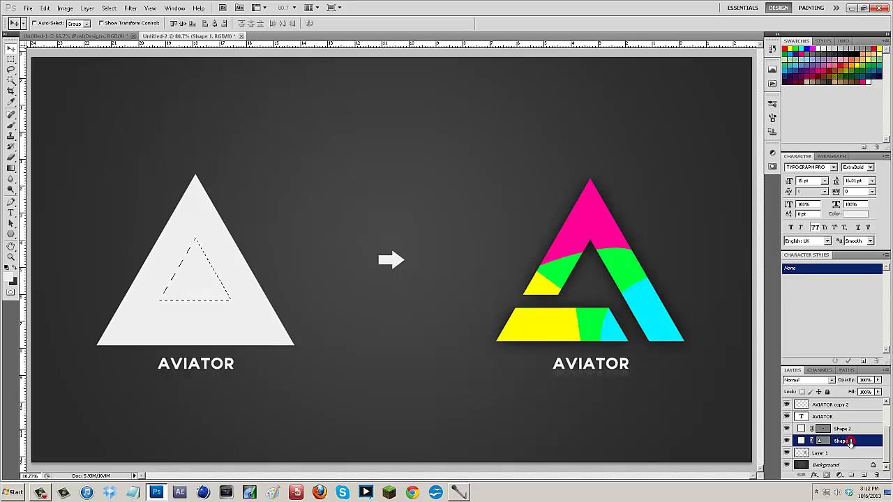
pyautogui.rightClick(847, 441)
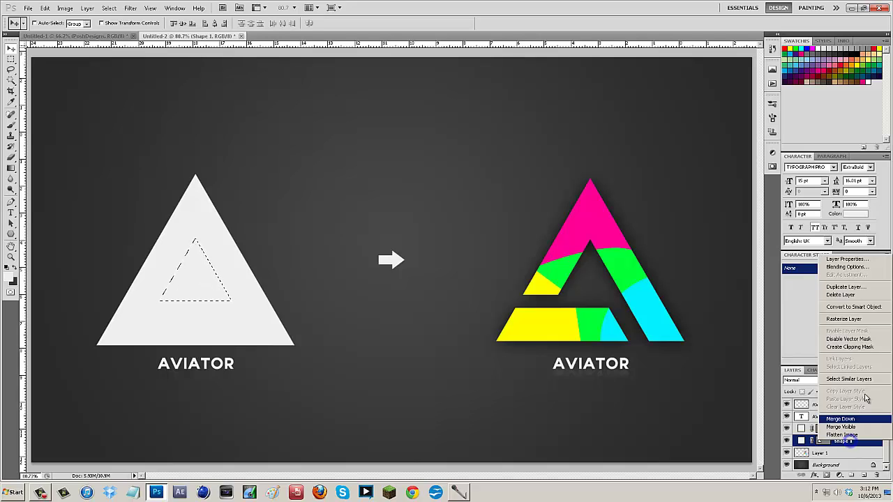
pyautogui.click(852, 319)
pyautogui.press('Delete')
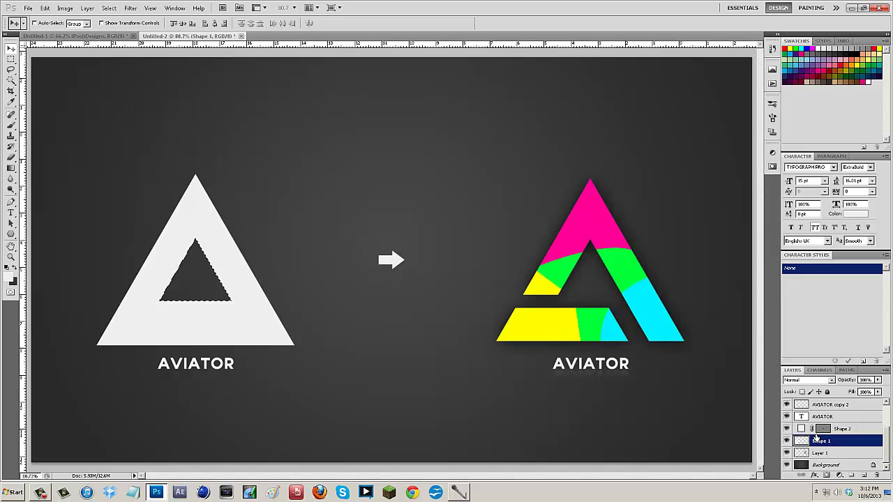
pyautogui.hotkey('ctrl', 'd')
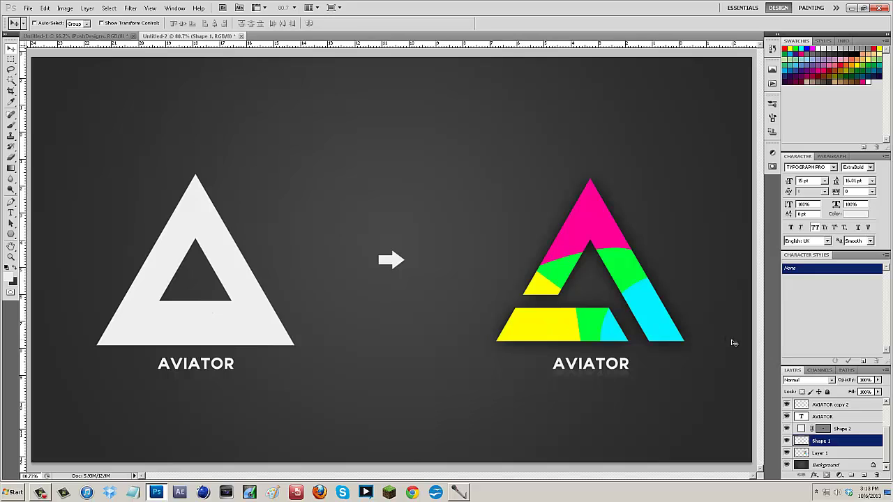
pyautogui.scroll(3, 840, 436)
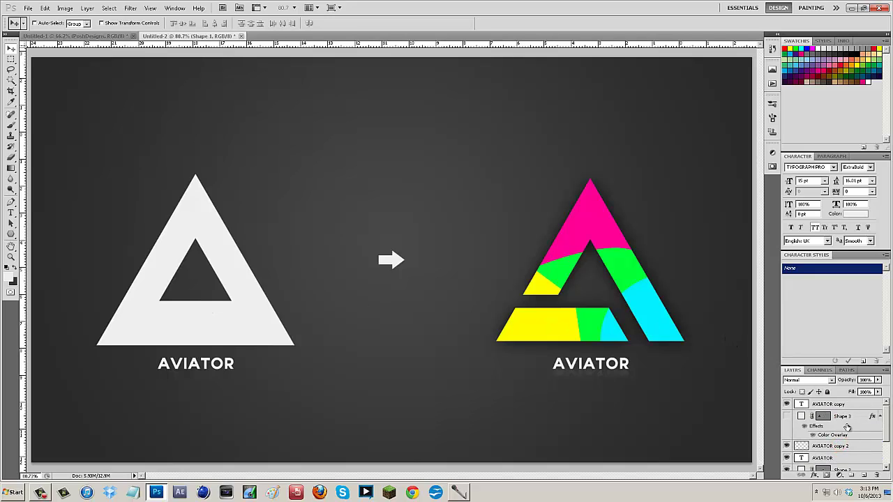
pyautogui.click(846, 417)
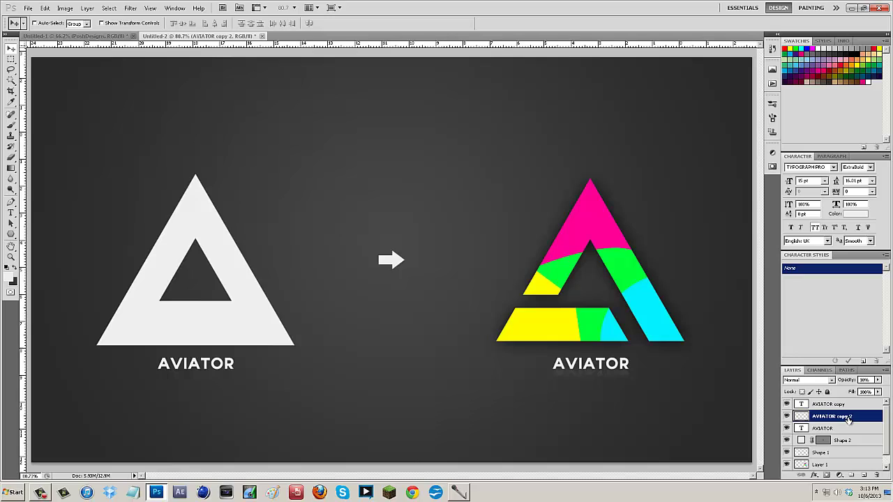
# Marquee-select a strip across the left leg at the inner base and delete it from Shape 1.
pyautogui.scroll(-1, 851, 412)
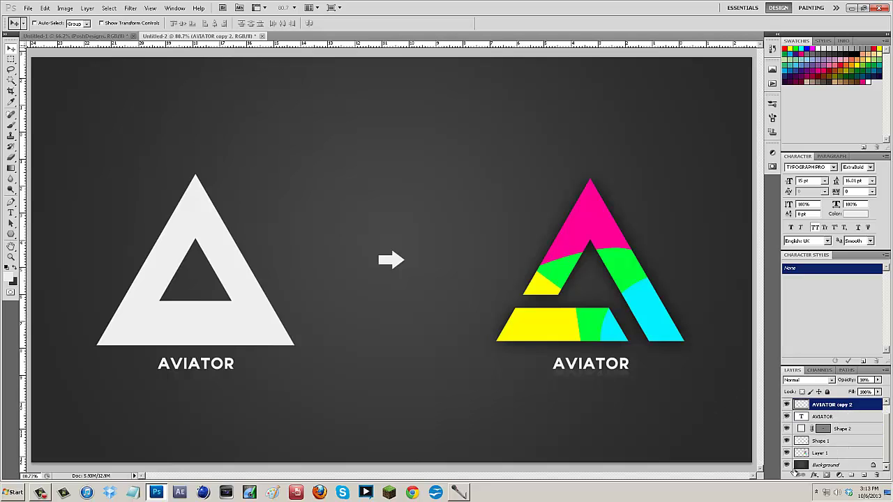
pyautogui.press('h')
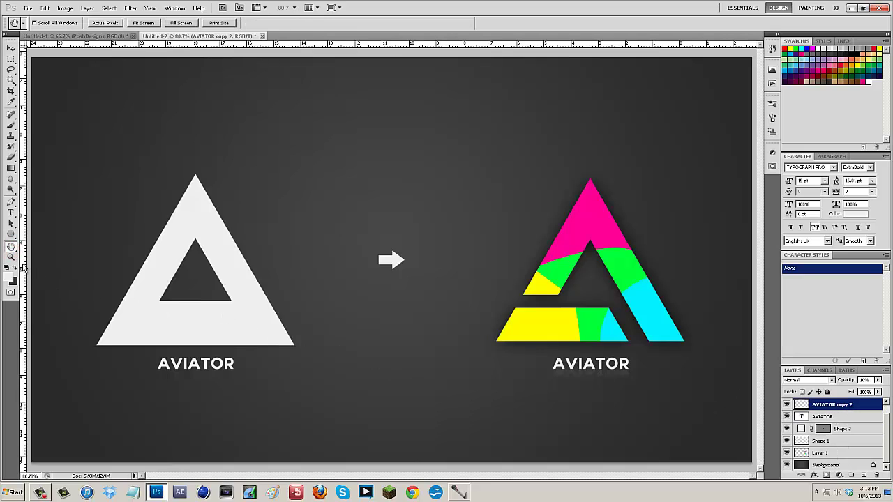
pyautogui.press('z')
pyautogui.moveTo(109, 285)
pyautogui.mouseDown()
pyautogui.moveTo(169, 317)
pyautogui.moveTo(149, 309)
pyautogui.moveTo(131, 262)
pyautogui.moveTo(122, 279)
pyautogui.mouseUp()
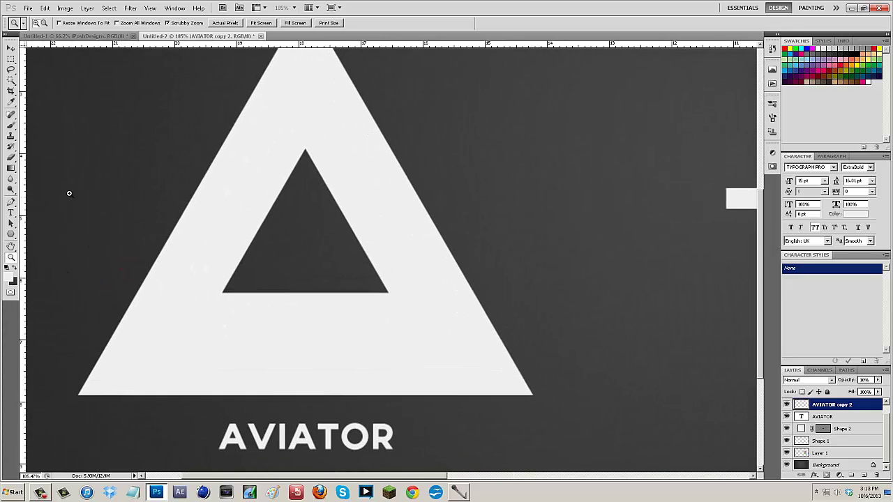
pyautogui.click(10, 203)
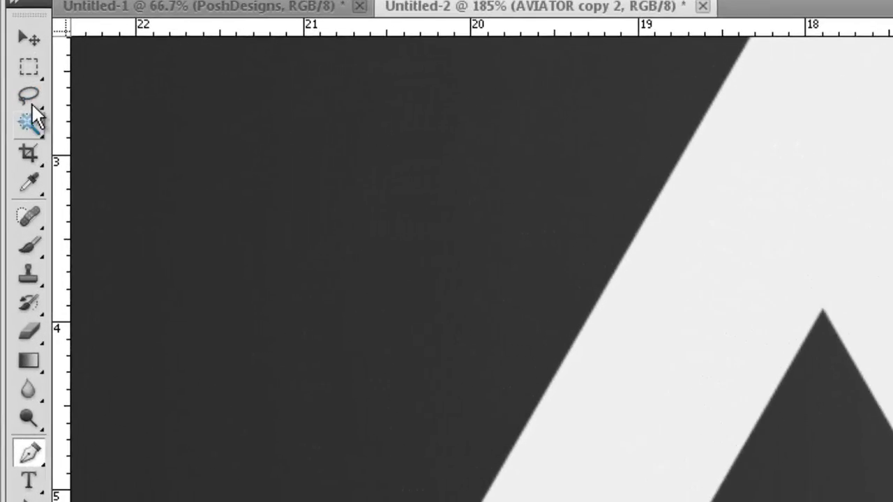
pyautogui.click(11, 58)
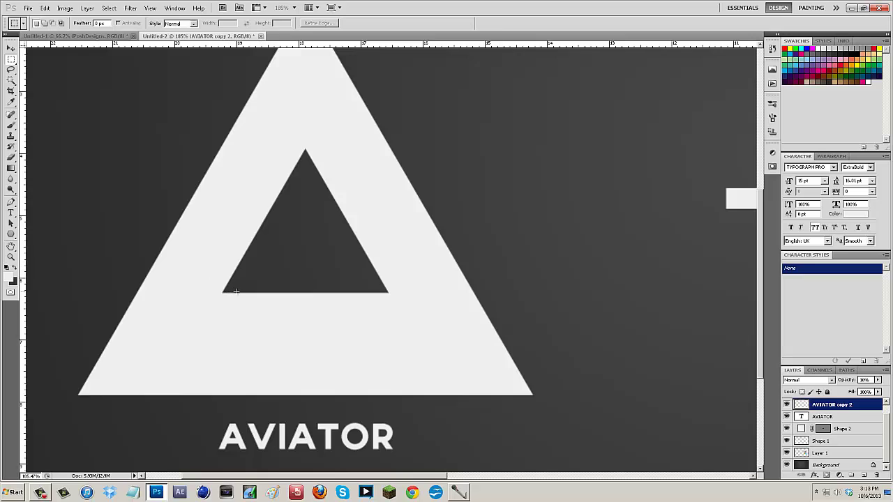
pyautogui.moveTo(239, 293); pyautogui.dragTo(114, 260)
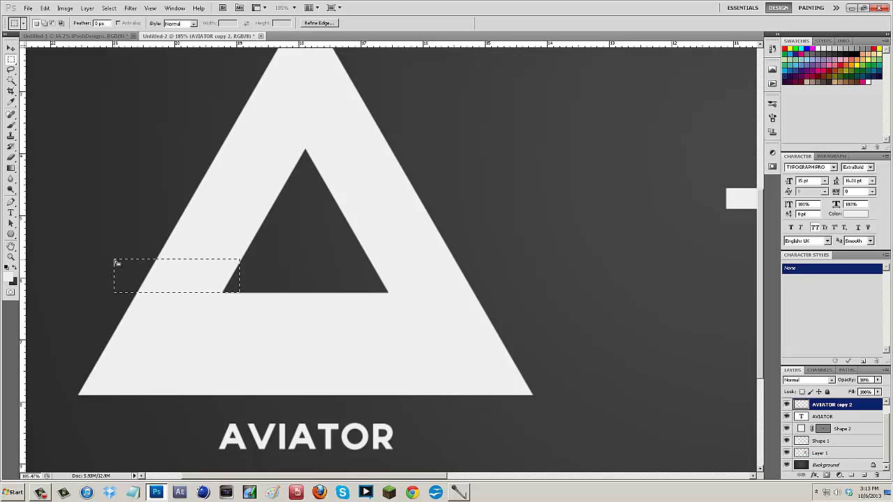
pyautogui.click(852, 429)
pyautogui.click(841, 442)
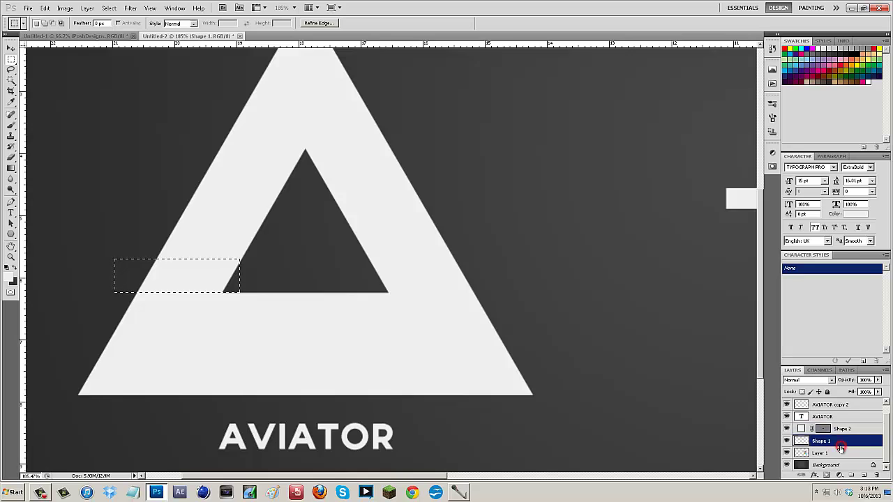
pyautogui.hotkey('ctrl', 'd')
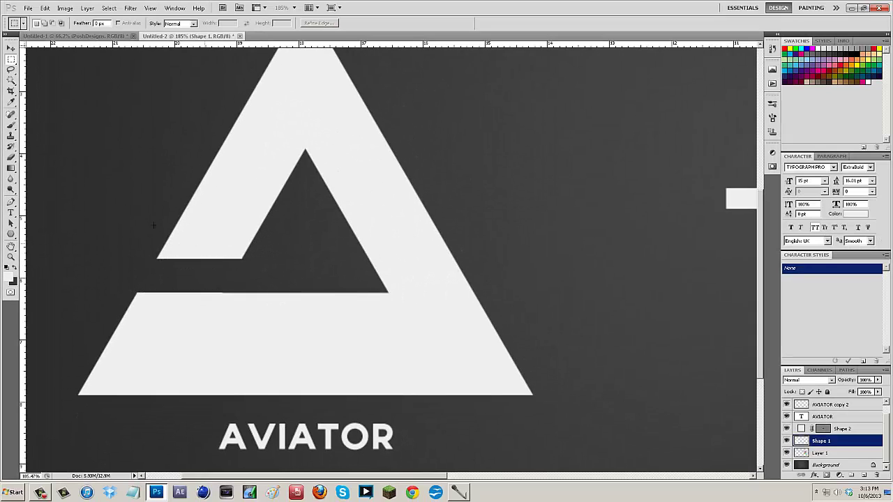
# Cut out the diagonal strip along the inner triangle's right edge using a Pen-path selection.
pyautogui.click(11, 202)
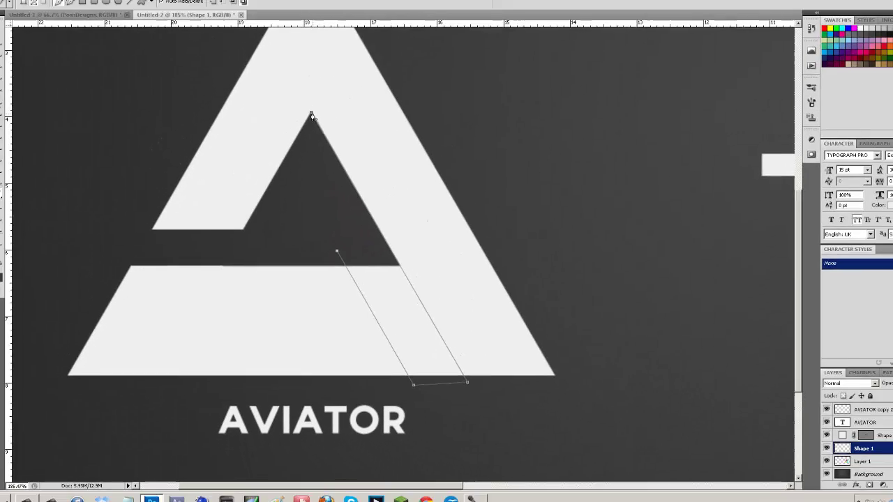
pyautogui.click(305, 127)
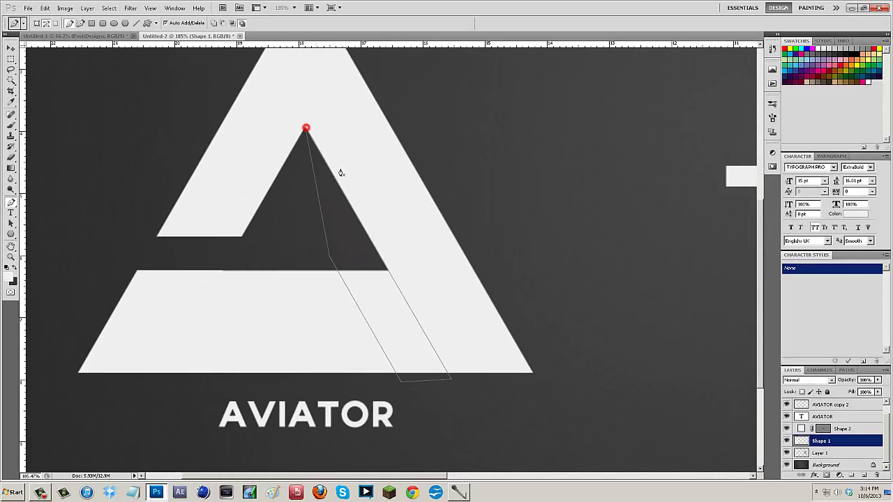
pyautogui.rightClick(455, 130)
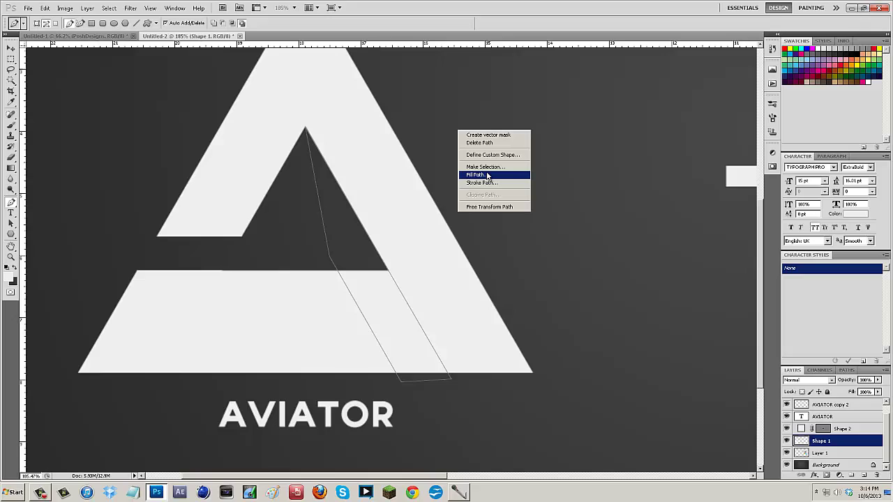
pyautogui.click(489, 172)
pyautogui.click(493, 147)
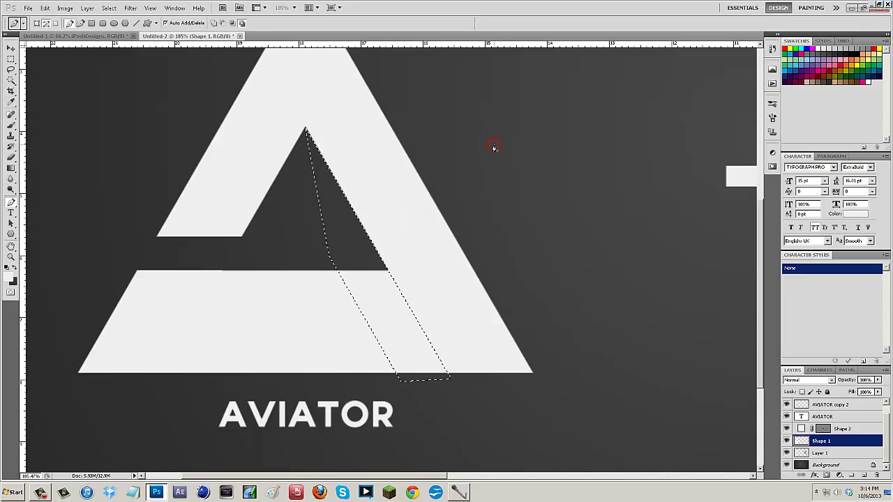
pyautogui.hotkey('ctrl', 'd')
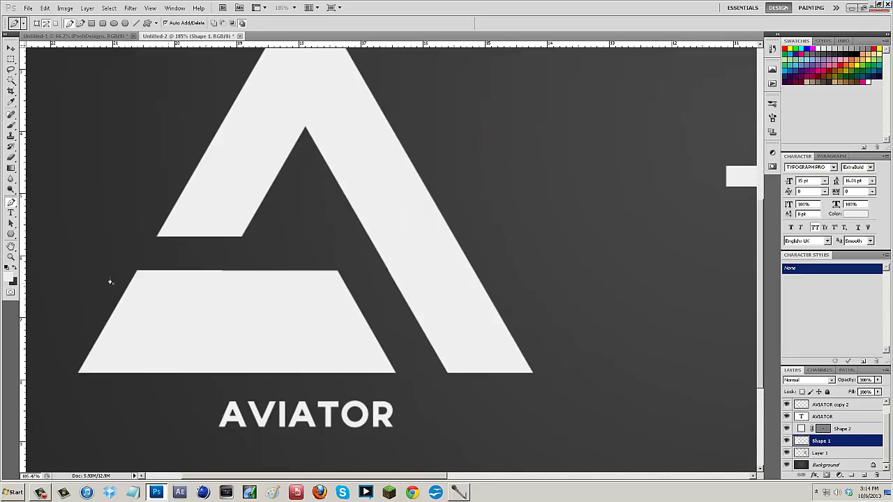
pyautogui.click(11, 256)
pyautogui.rightClick(93, 232)
pyautogui.click(103, 235)
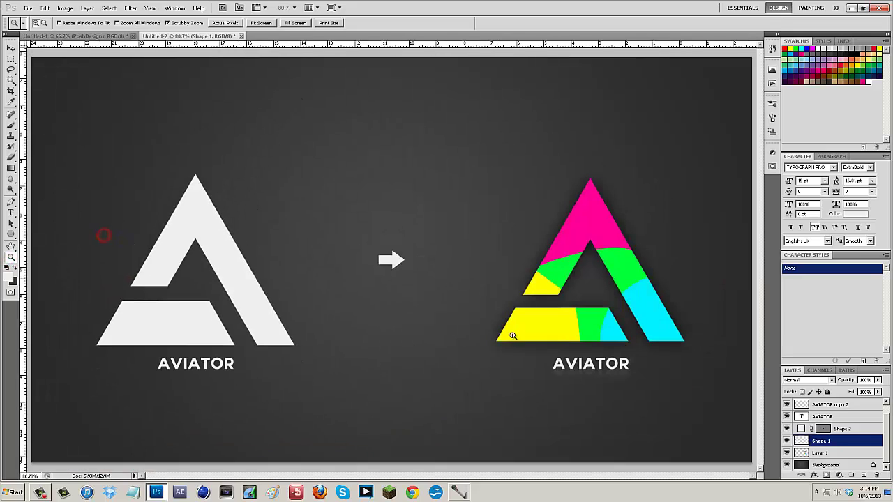
# On a new layer, draw a Pen outline over the logo's top with a curved bottom edge.
pyautogui.click(865, 474)
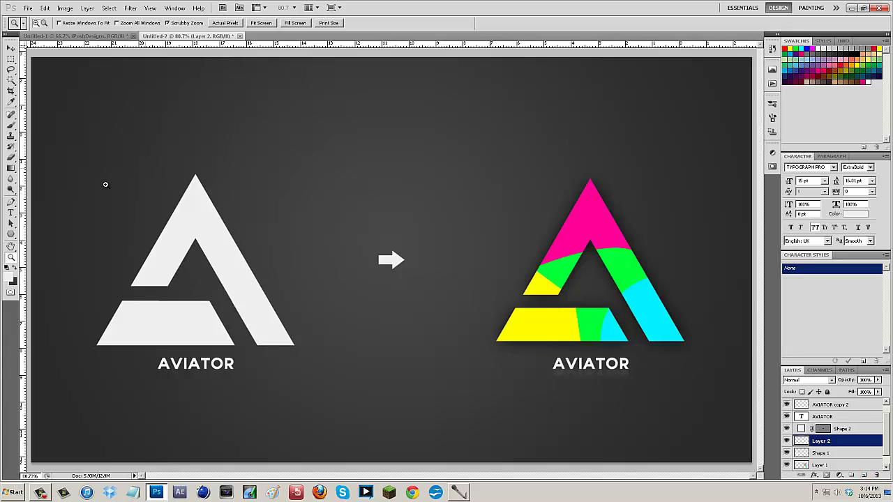
pyautogui.click(11, 202)
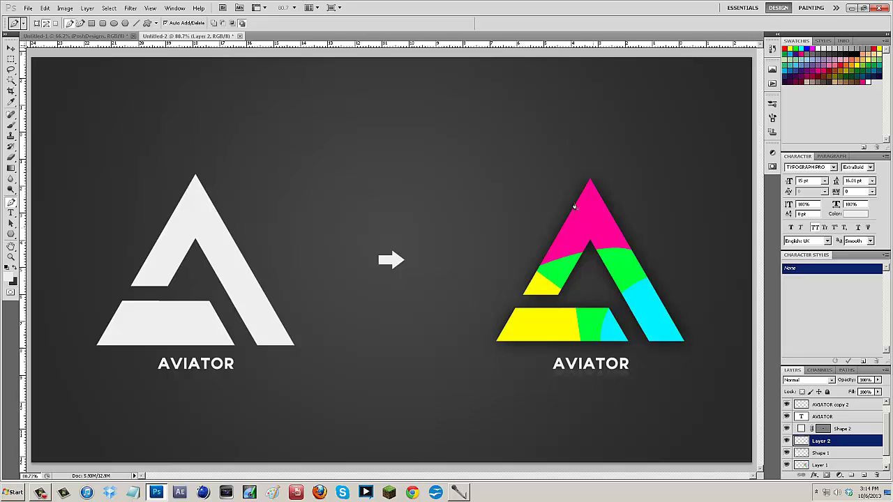
pyautogui.click(258, 249)
pyautogui.moveTo(132, 260); pyautogui.dragTo(55, 287)
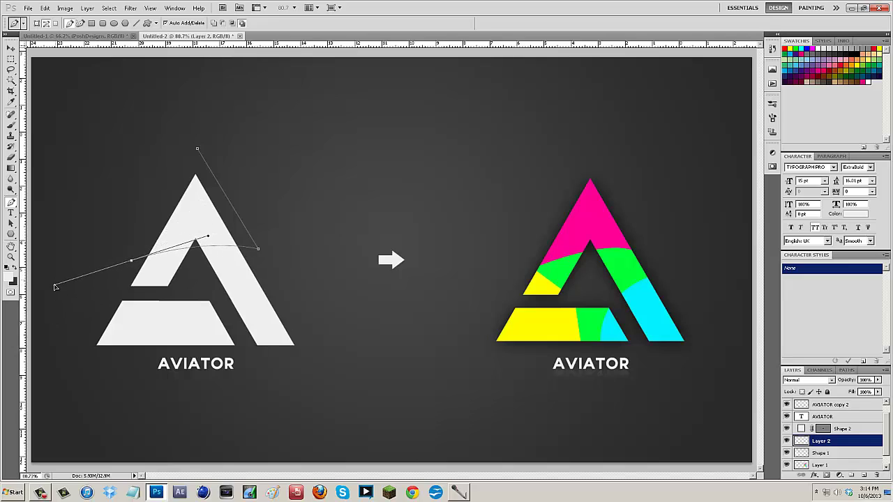
pyautogui.keyDown('alt'); pyautogui.click(131, 260); pyautogui.keyUp('alt')
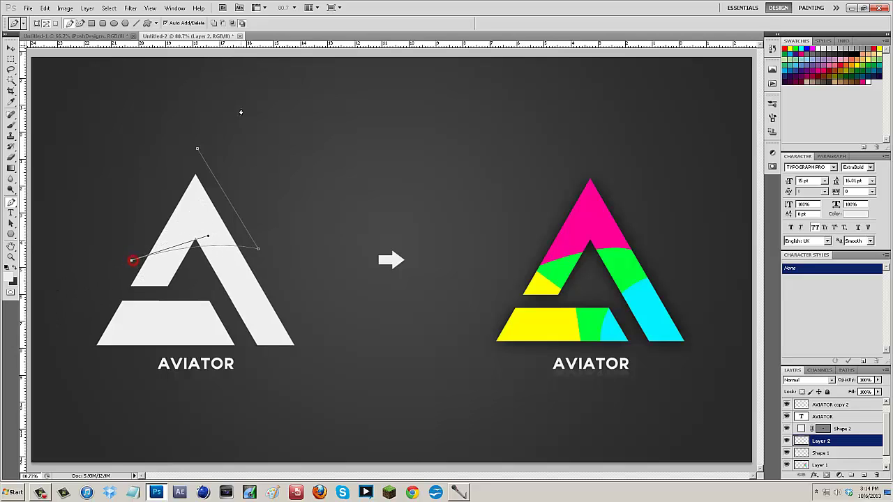
pyautogui.click(197, 150)
# Fill the path with a custom bright blue colour.
pyautogui.rightClick(288, 142)
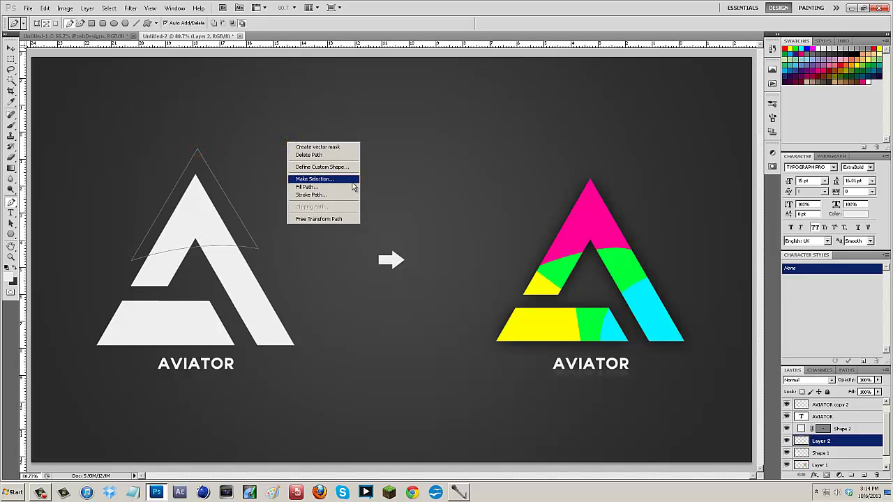
pyautogui.click(309, 179)
pyautogui.click(508, 161)
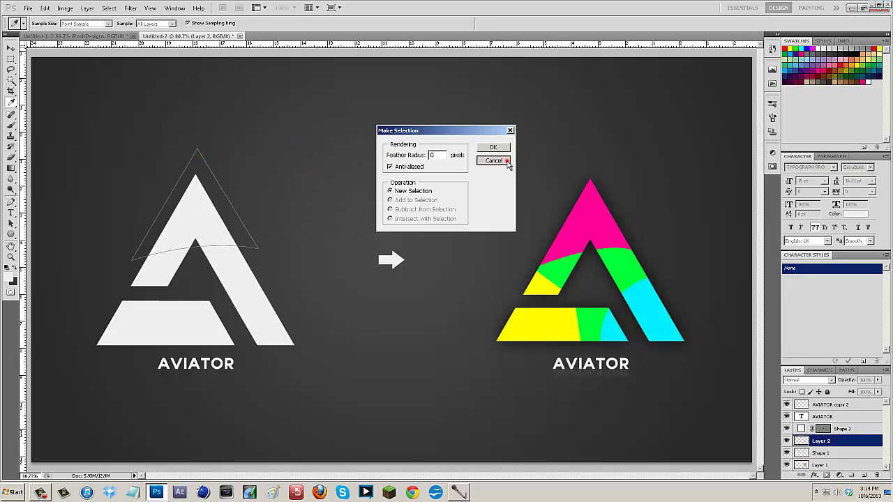
pyautogui.rightClick(184, 110)
pyautogui.click(233, 160)
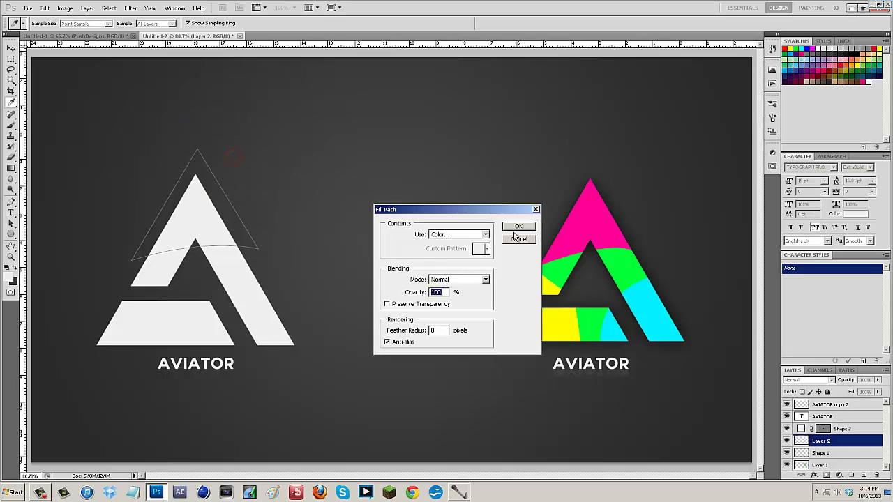
pyautogui.click(481, 234)
pyautogui.click(454, 259)
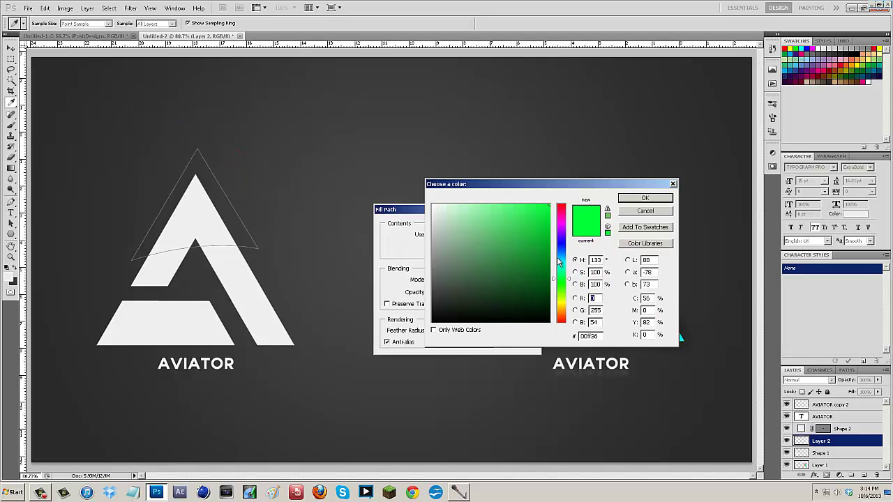
pyautogui.moveTo(558, 261); pyautogui.dragTo(558, 251)
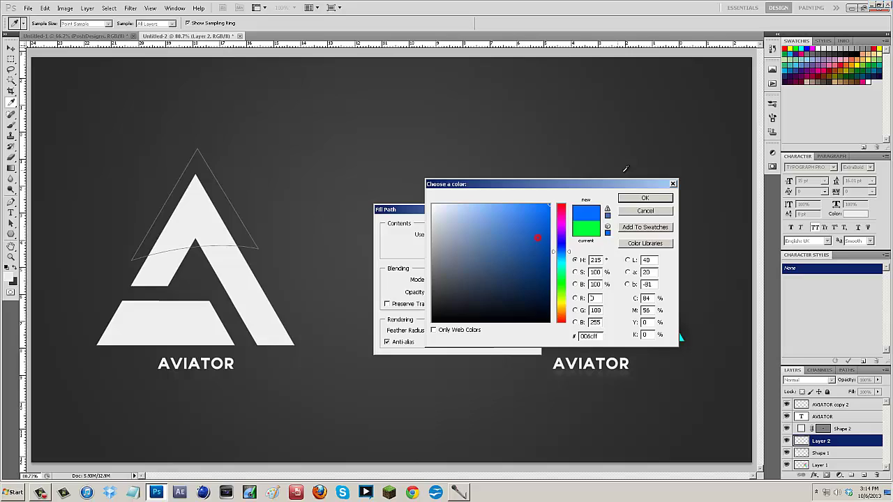
pyautogui.click(646, 197)
pyautogui.click(521, 231)
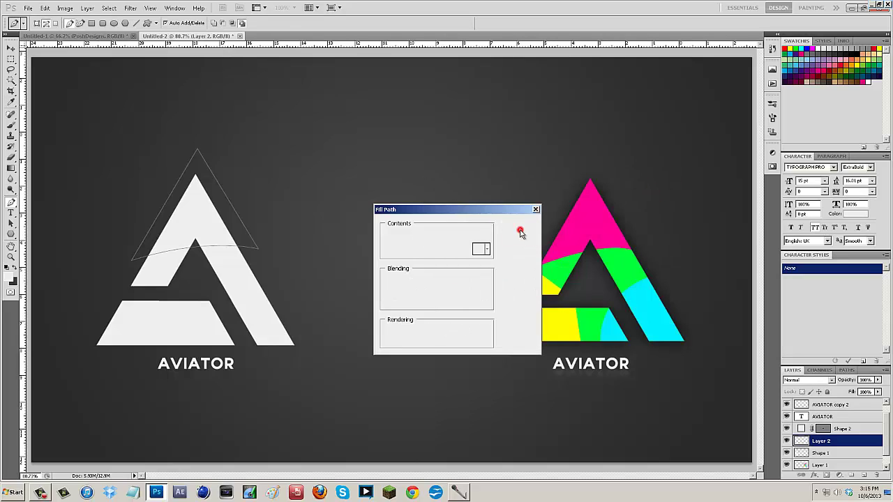
pyautogui.rightClick(328, 123)
# Delete the path and clip Layer 2 to Shape 1 as a clipping mask.
pyautogui.click(349, 132)
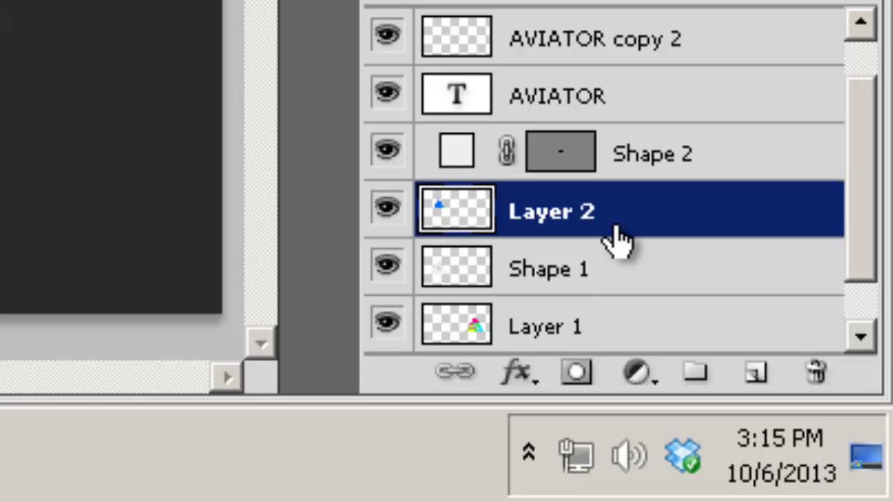
pyautogui.keyDown('alt'); pyautogui.click(656, 234); pyautogui.keyUp('alt')
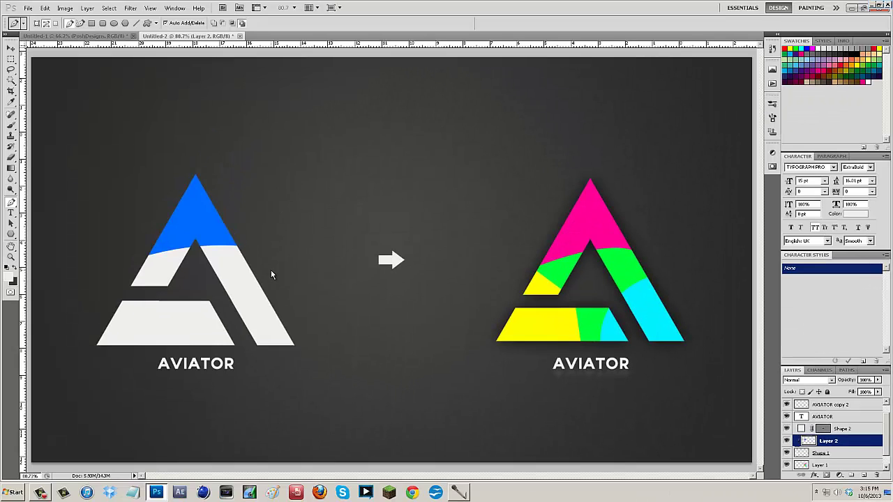
pyautogui.click(10, 49)
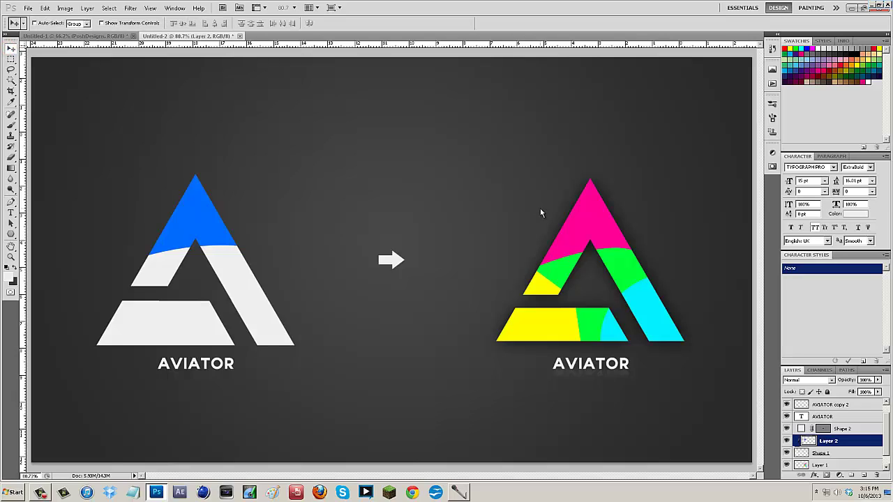